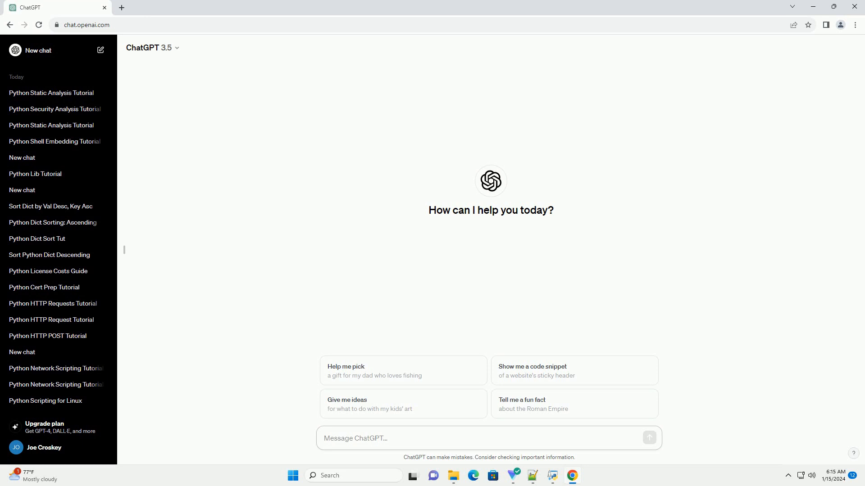
text(write an informative tutorial about python store function arguments in variable with code example)
Send the prompt asking for a Python tutorial on storing function arguments in variables
key(Return)
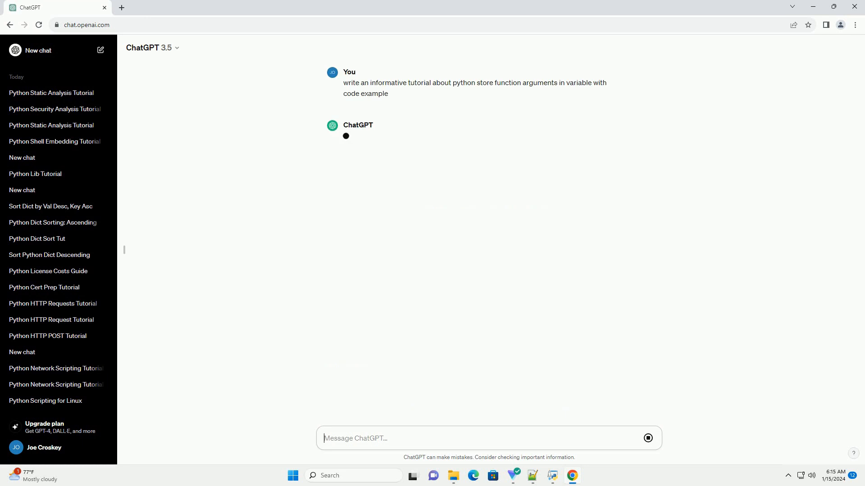